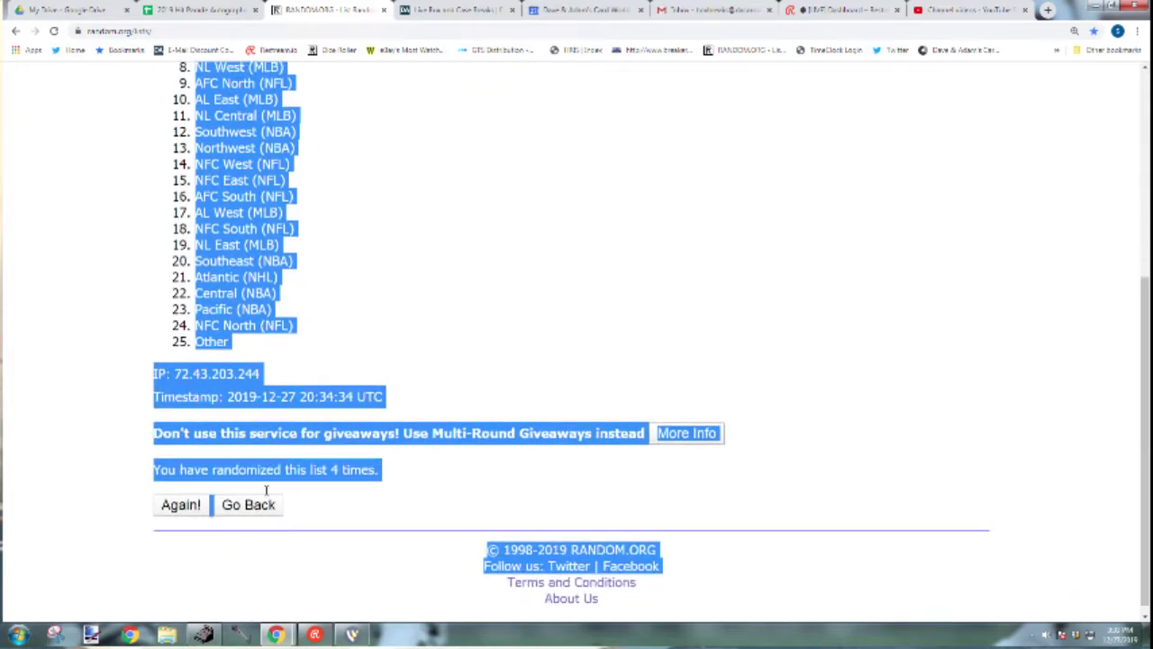
Step: Copy the 25 randomized divisions from RANDOM.ORG into the spreadsheet starting at D1, and fit column D to its contents
key(ctrl+c)
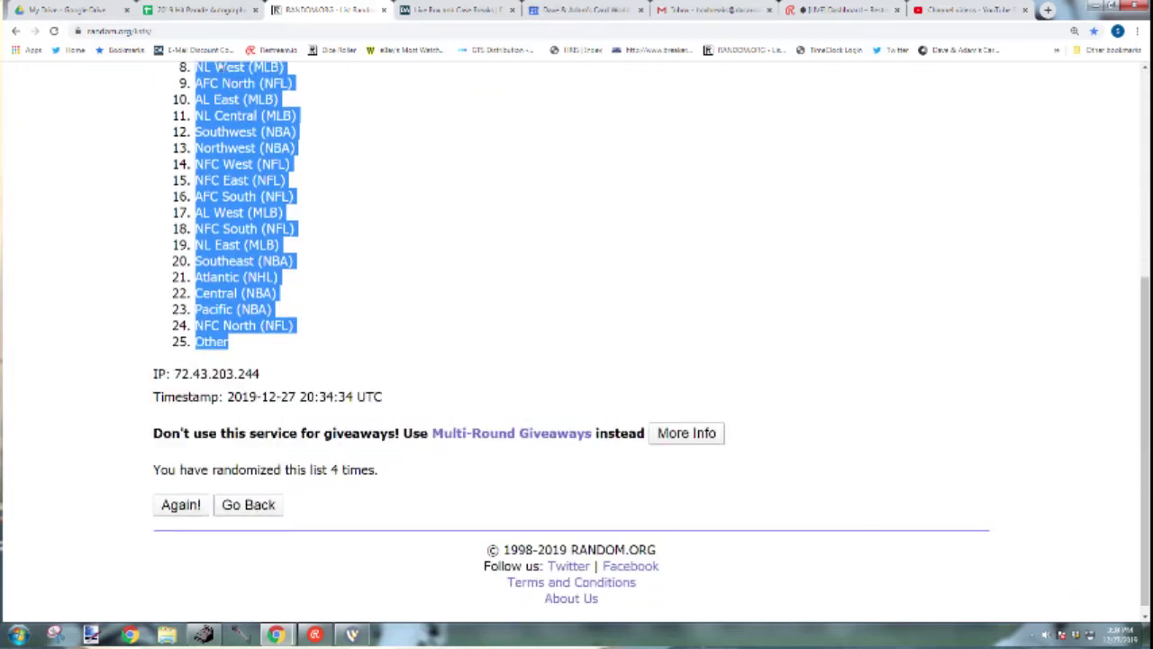
click(212, 7)
click(386, 187)
key(ctrl+v)
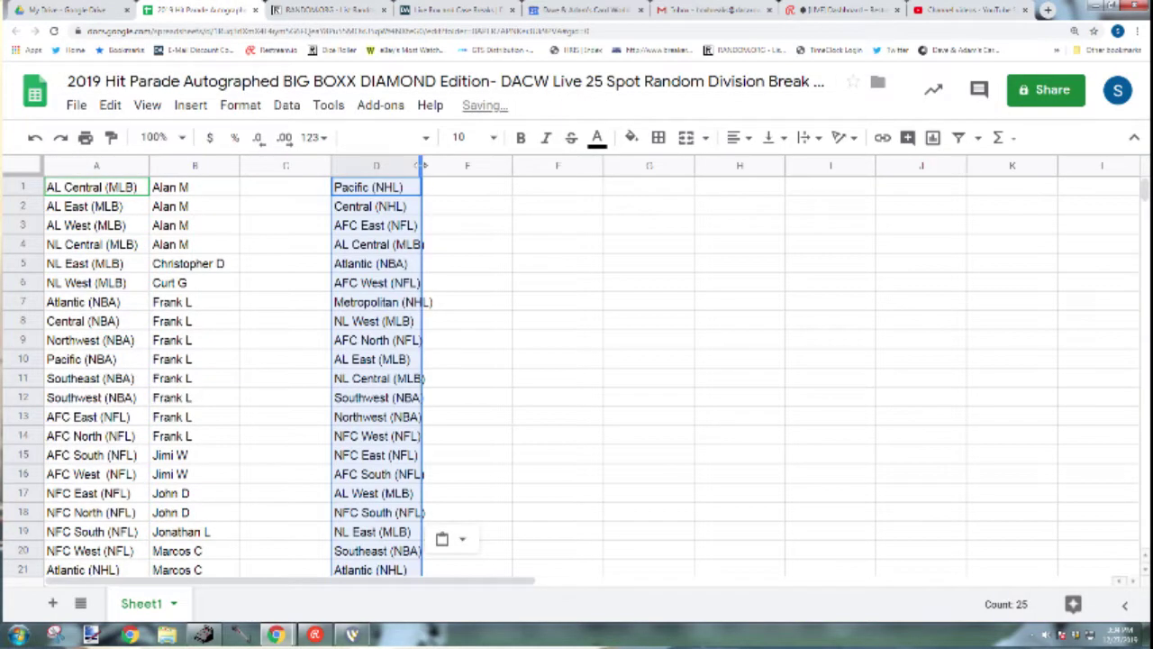
double_click(420, 168)
click(297, 263)
Step: Copy the 25 participant names in B1:B25
scroll(222, 404, down, 7)
click(200, 191)
drag(203, 226, 211, 50)
key(ctrl+c)
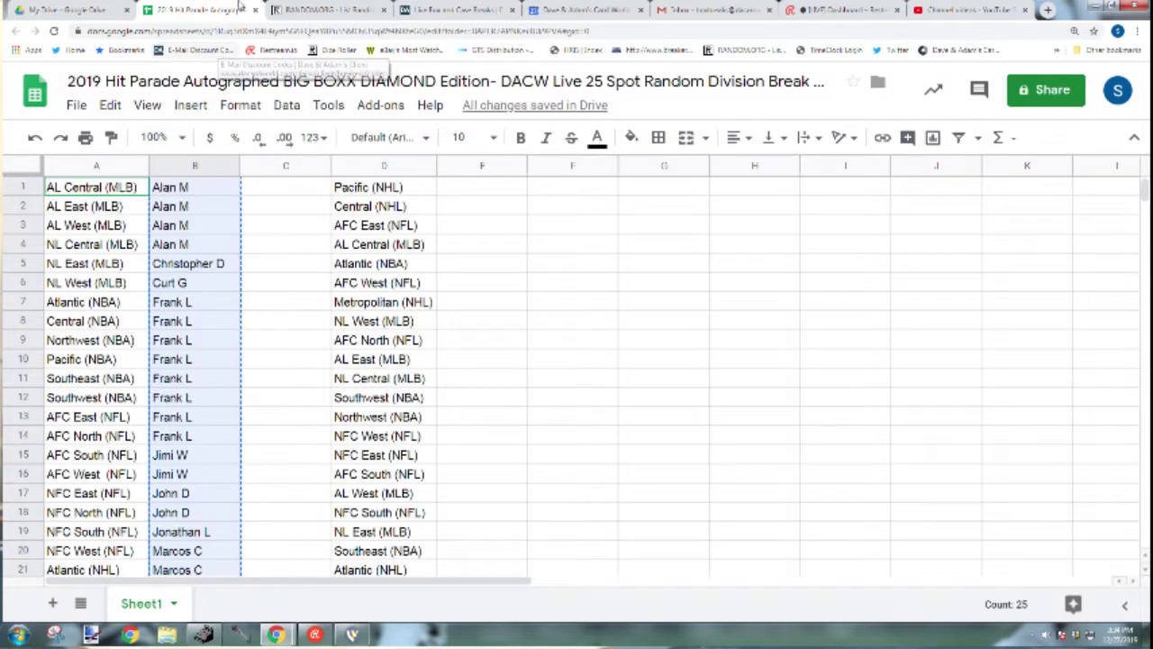
Step: Switch to RANDOM.ORG and roll 2 virtual dice with the Dice Roller
click(329, 9)
scroll(220, 262, up, 5)
mouse_move(282, 112)
click(278, 182)
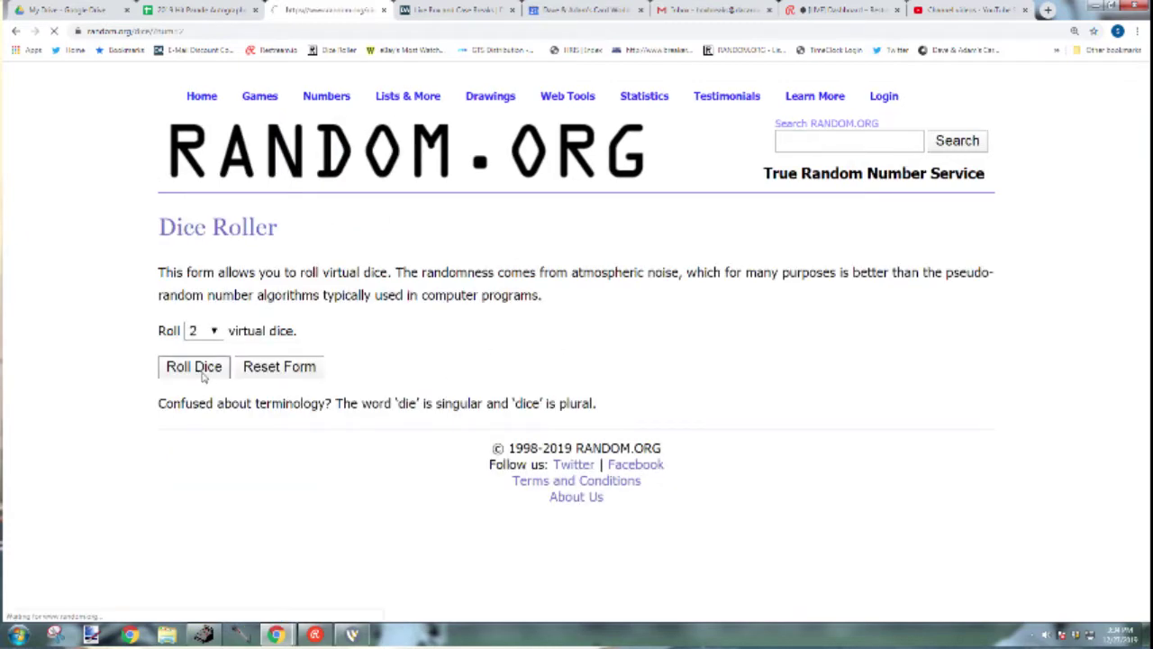
click(201, 373)
Step: Paste the copied participant names into RANDOM.ORG's List Randomizer and randomize the list once
click(406, 131)
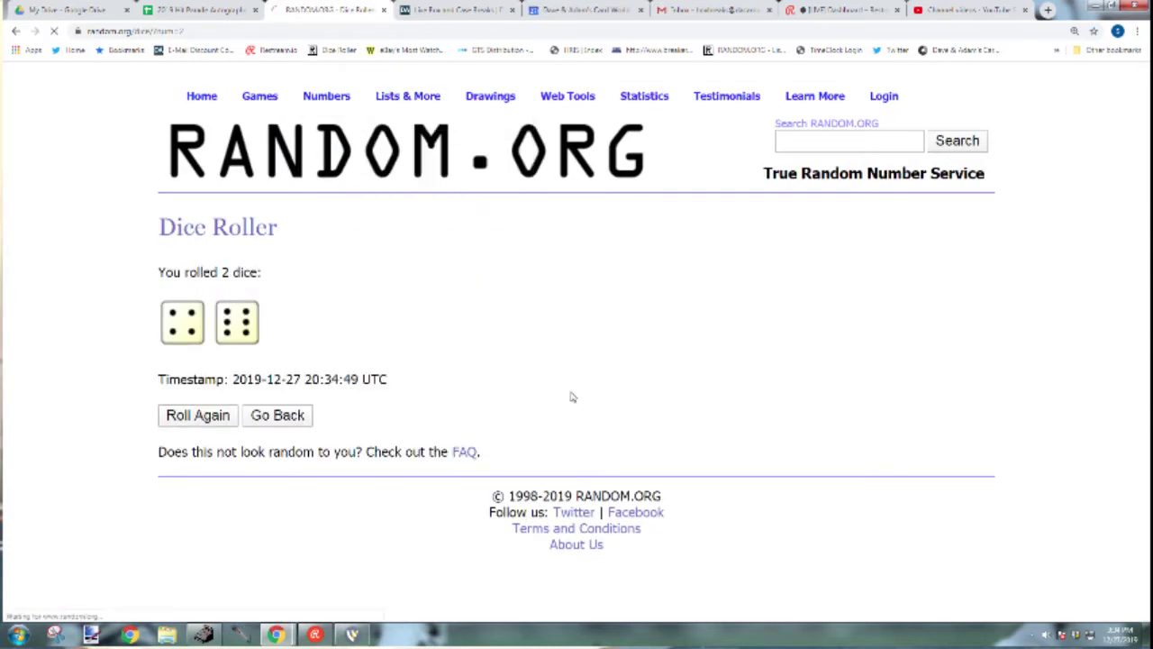
click(324, 453)
key(ctrl+v)
scroll(270, 468, down, 2)
click(189, 498)
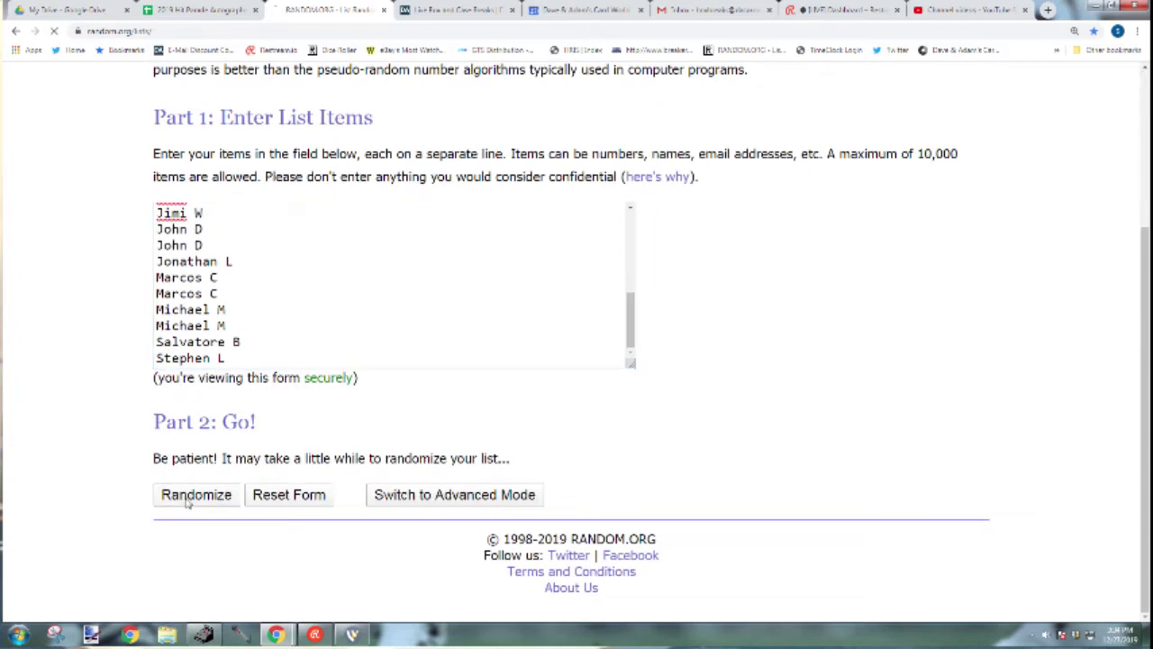
Step: Randomize the participant list nine more times, for ten randomizations in total
click(183, 503)
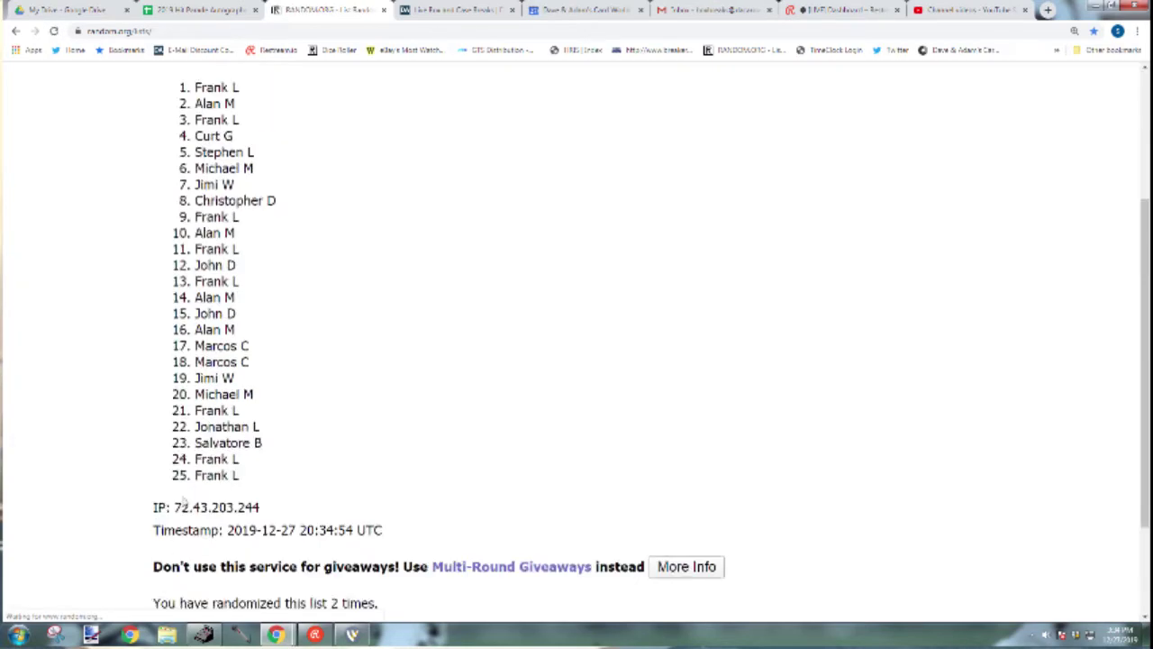
click(184, 503)
click(184, 503)
click(184, 503)
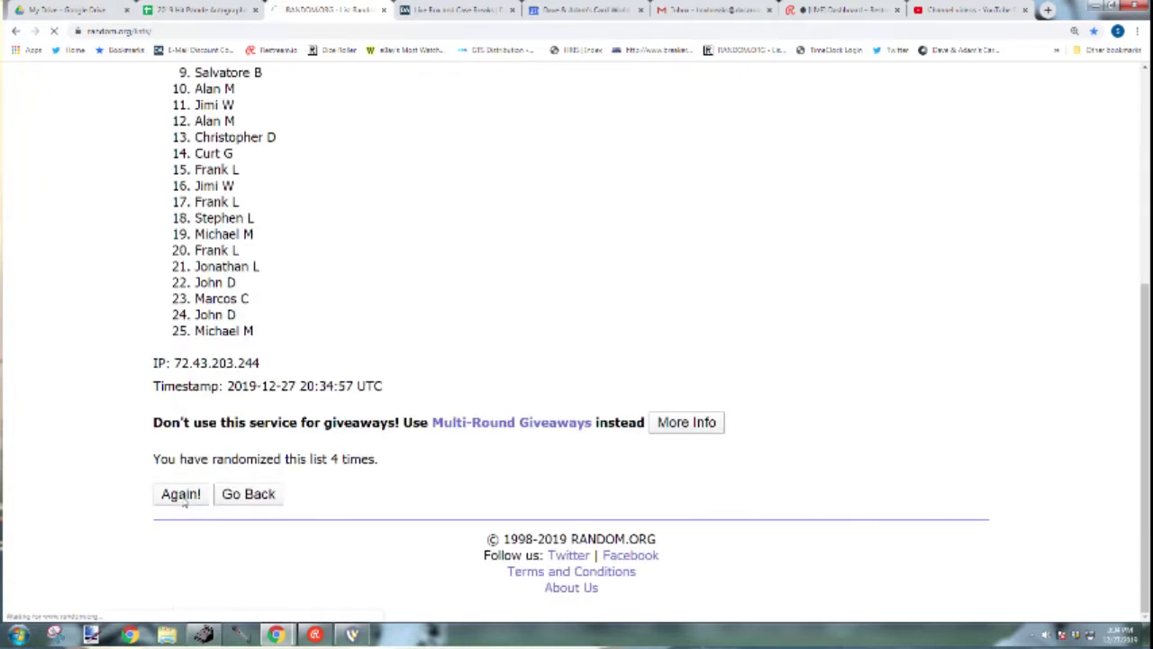
click(184, 503)
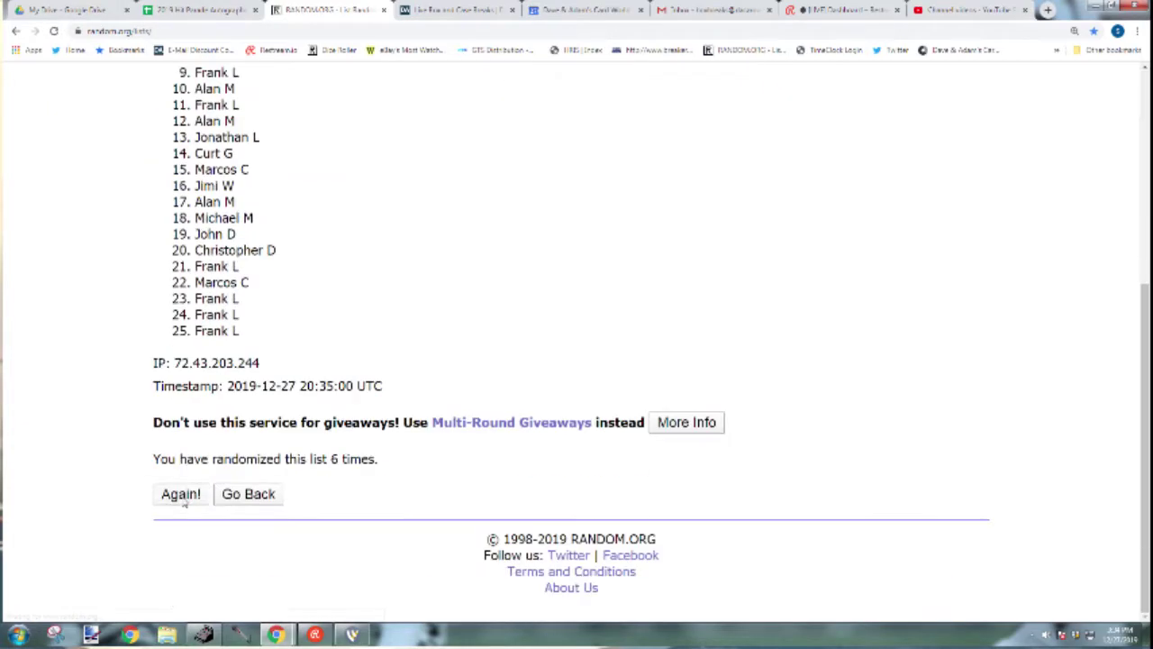
click(183, 503)
click(184, 503)
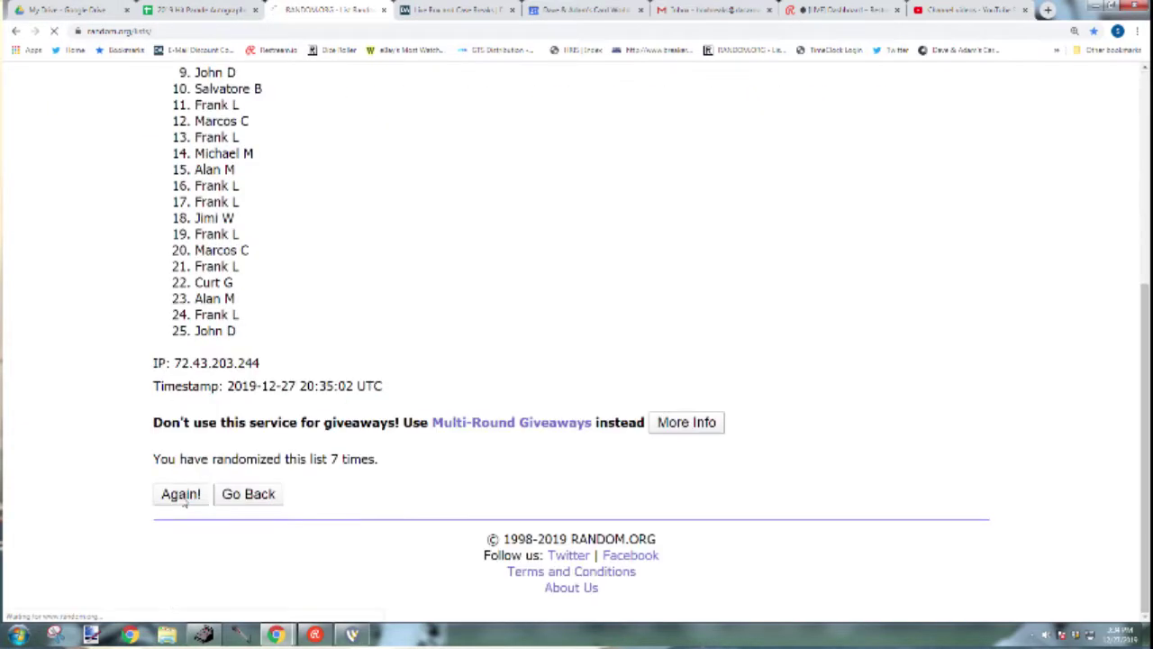
click(184, 503)
click(184, 501)
Step: Copy the randomized participant names and paste them into the spreadsheet starting at E1, beside the randomized divisions
drag(194, 305, 219, 370)
drag(249, 450, 349, 334)
key(ctrl+c)
click(230, 8)
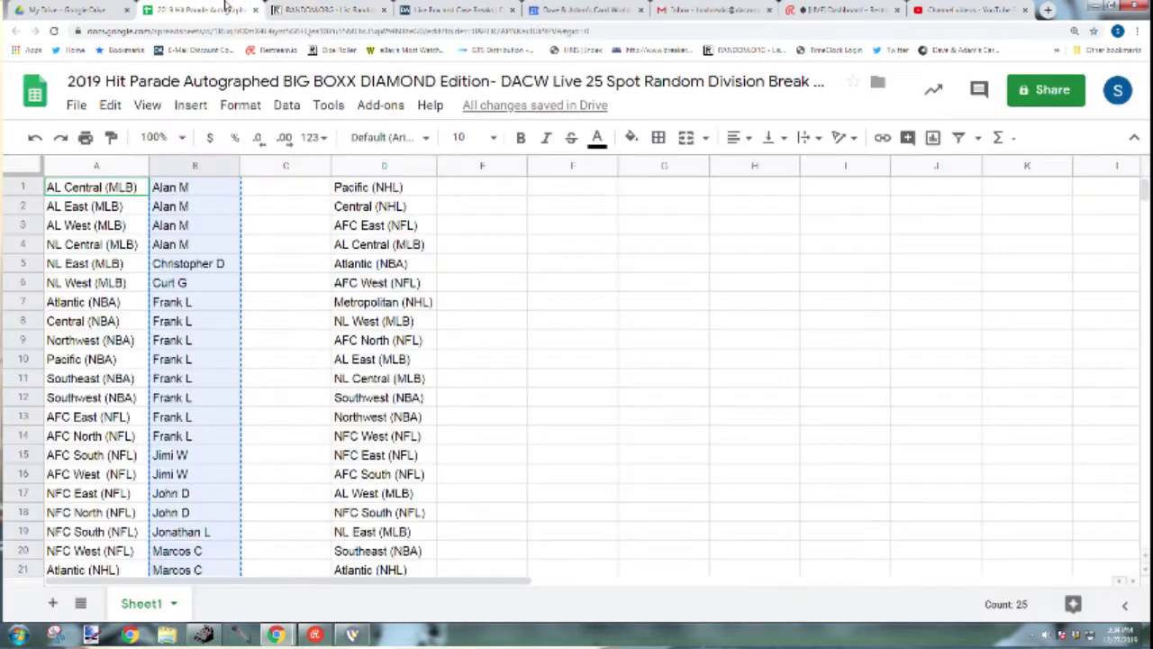
click(484, 187)
key(ctrl+v)
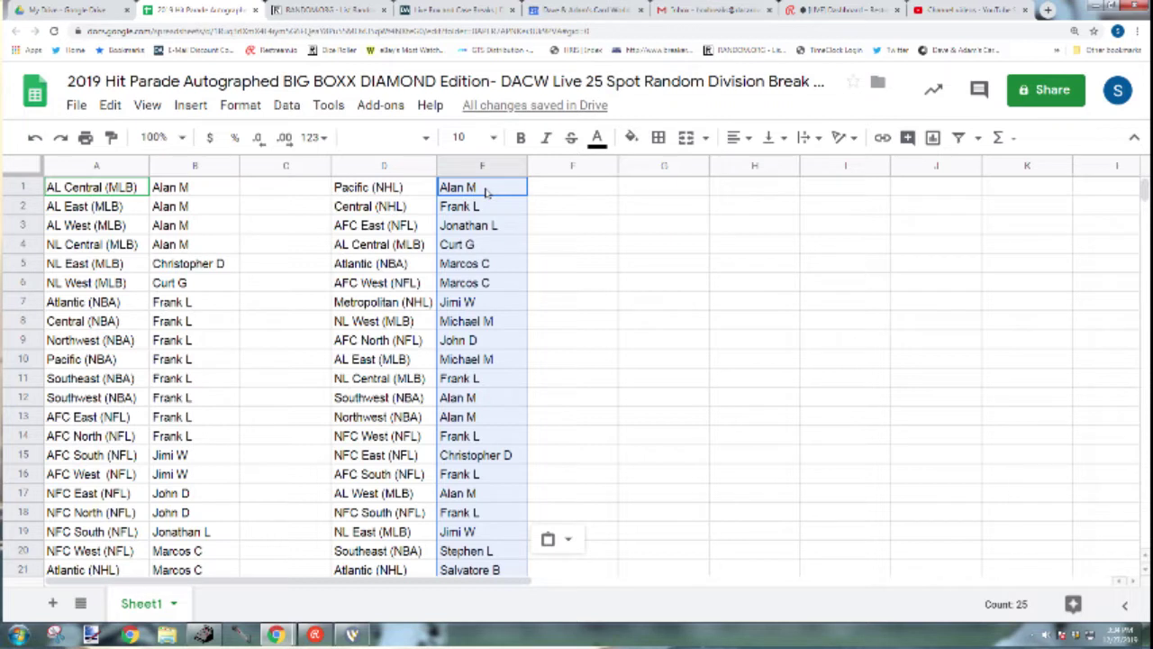
Step: Deselect the pasted names and check the full spreadsheet title through to its break number
click(558, 186)
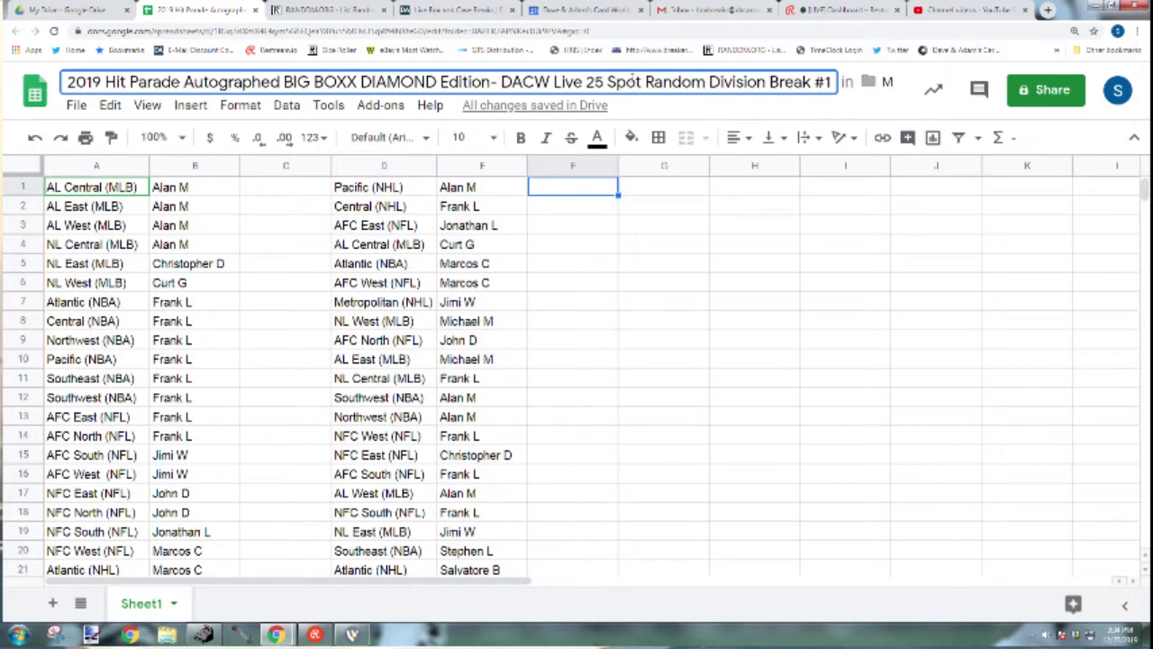
drag(634, 83, 834, 83)
click(554, 187)
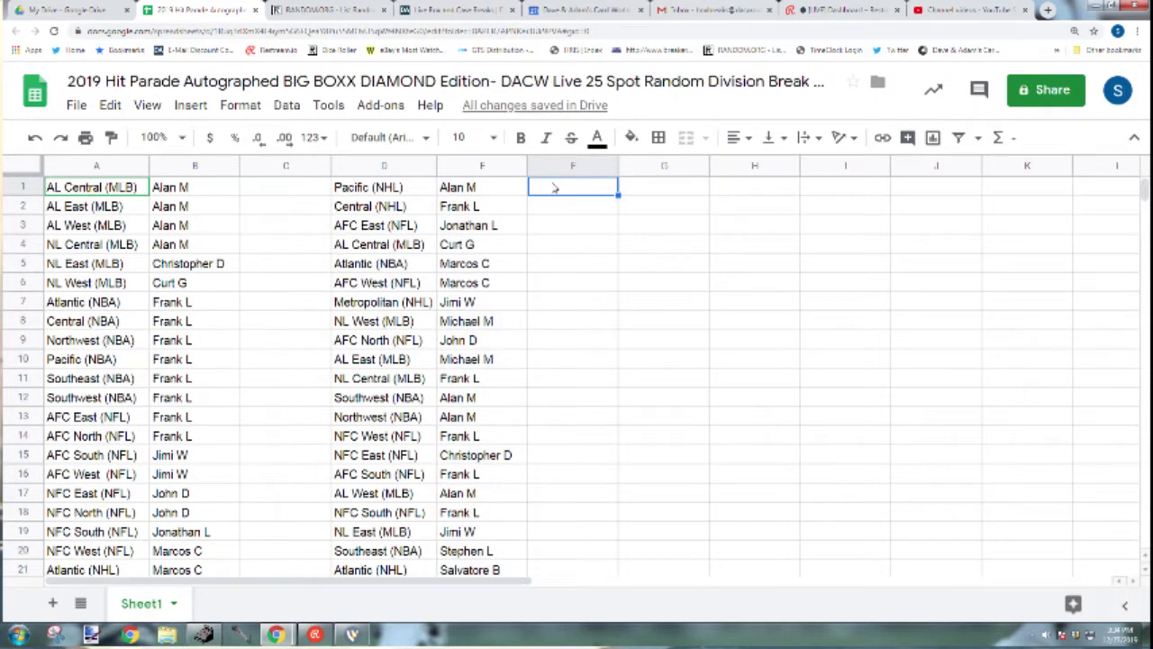
Step: Go through column E one cell at a time from E1 to E25, reading the participant paired with each division
click(495, 193)
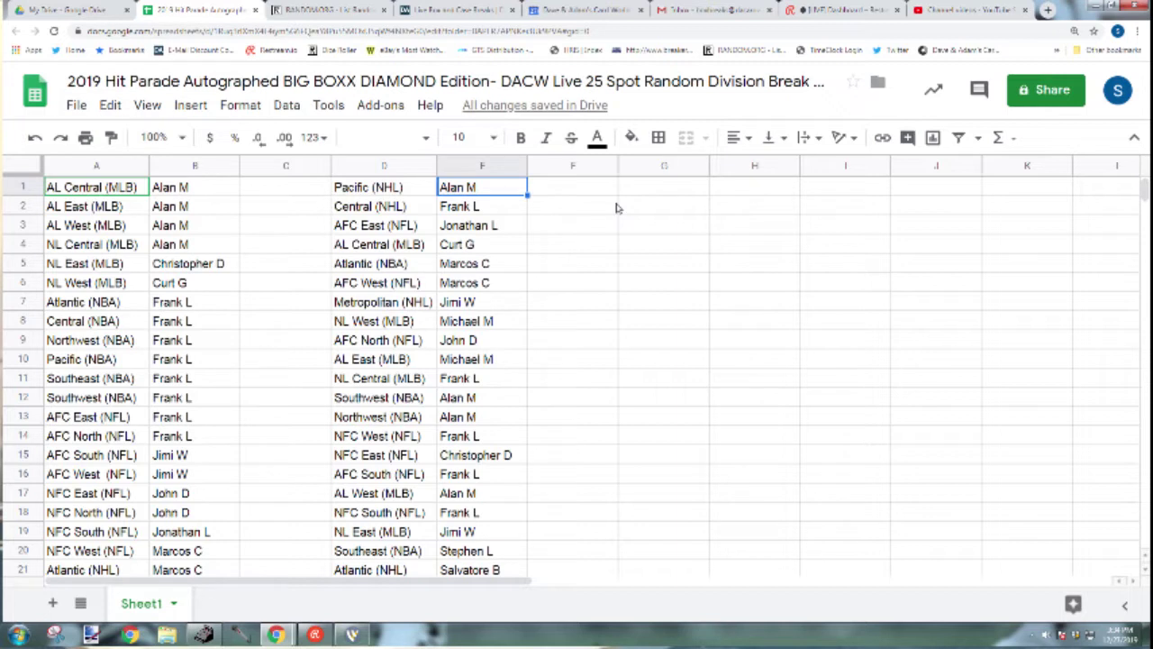
key(Down)
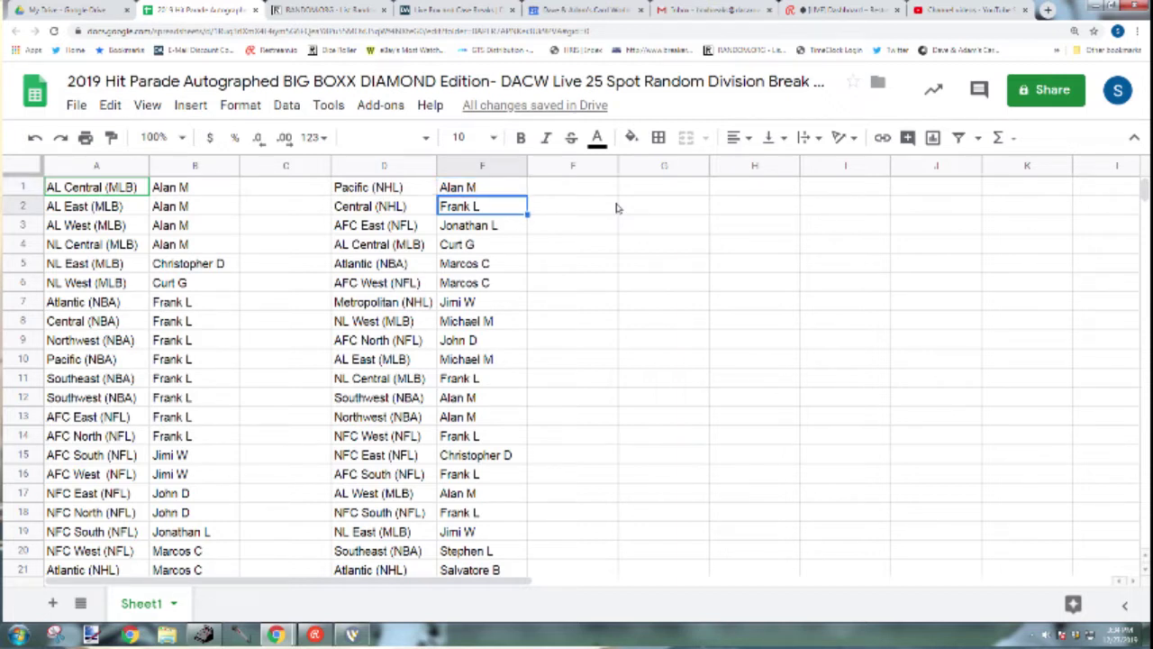
key(Down)
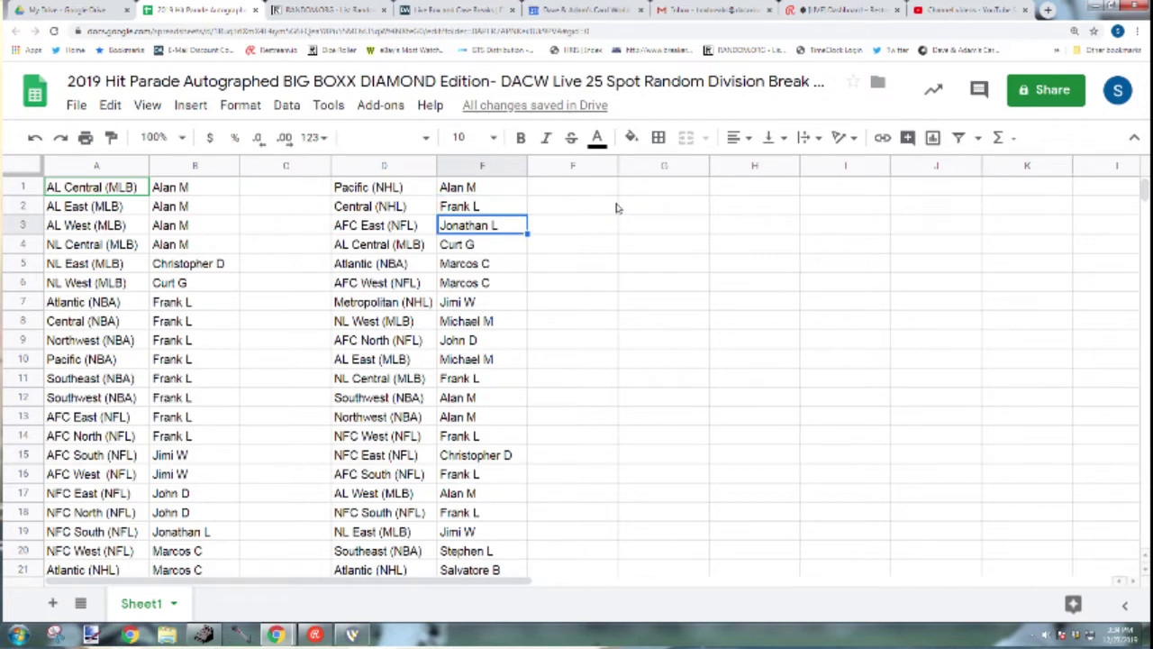
key(Down)
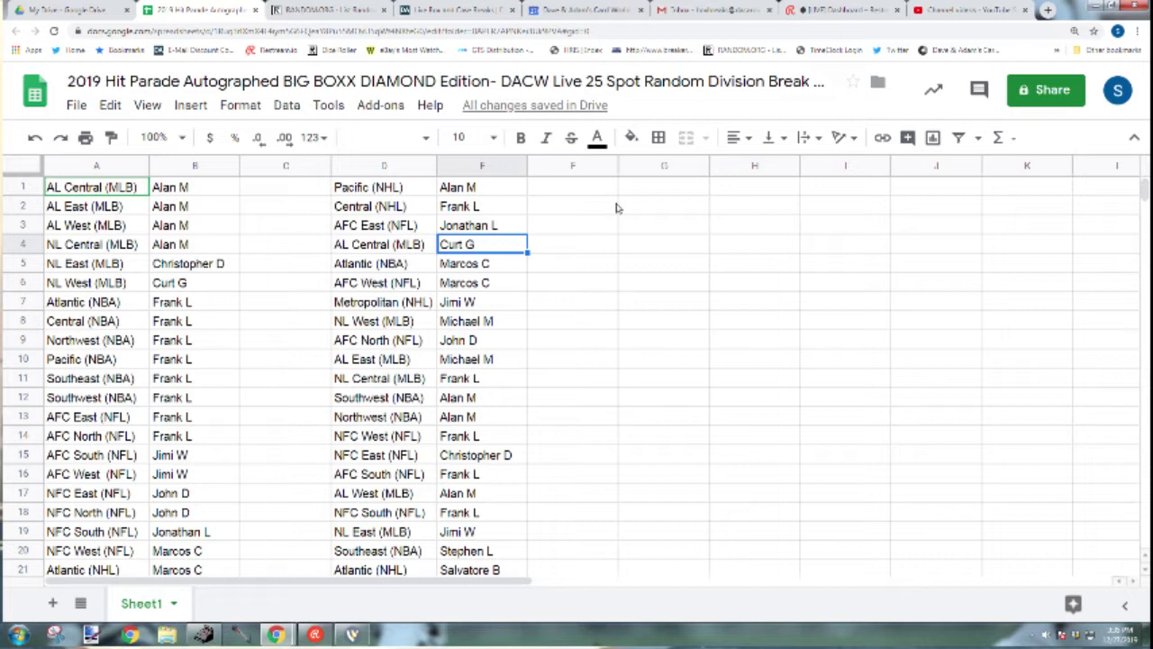
key(Down)
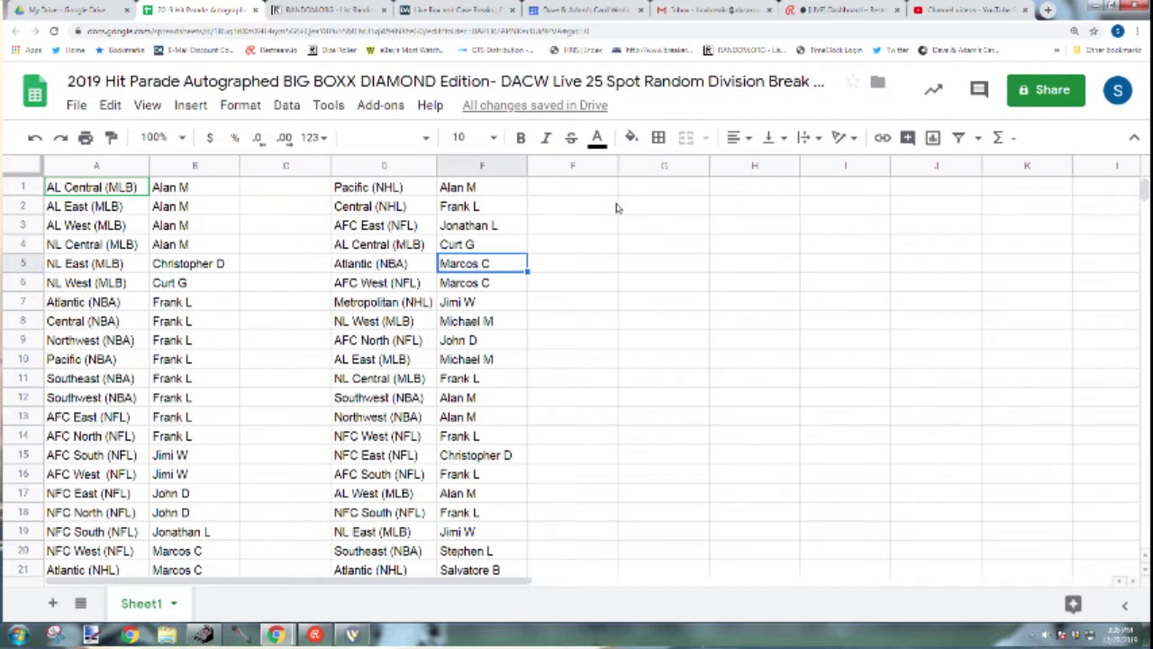
key(Down)
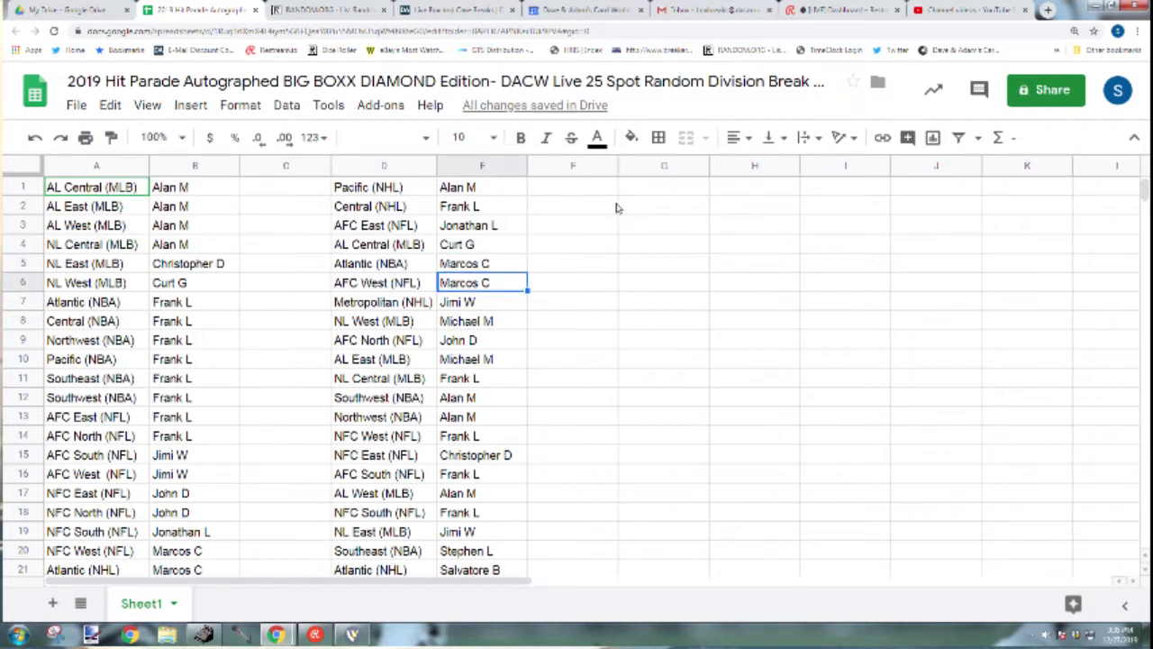
key(Down)
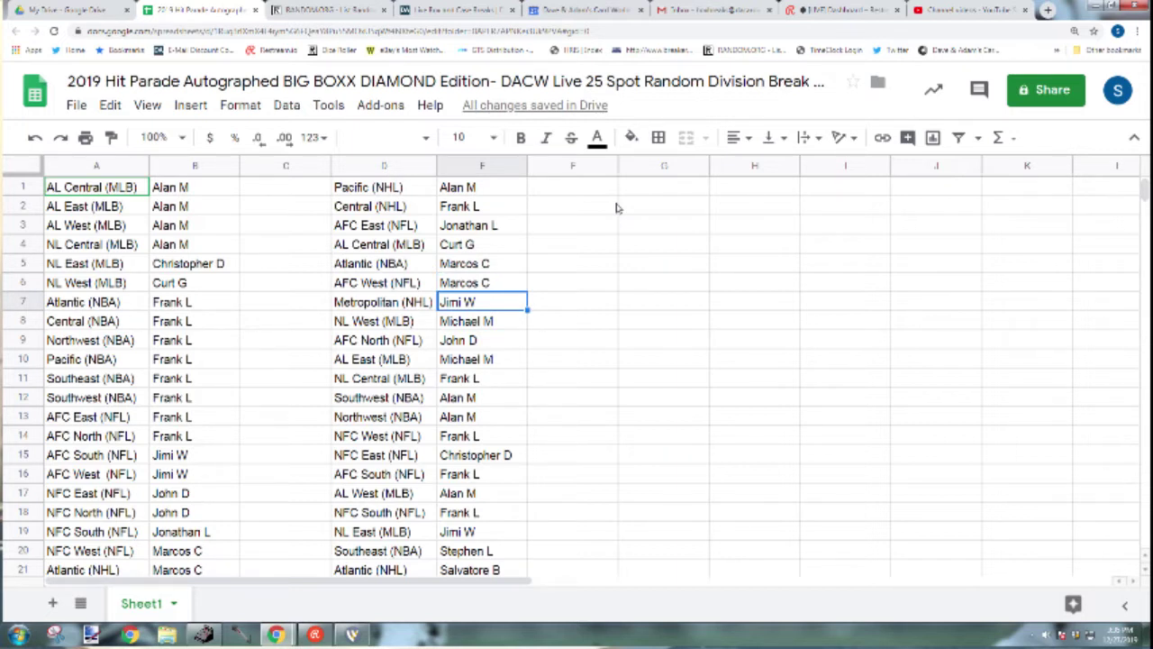
key(Down)
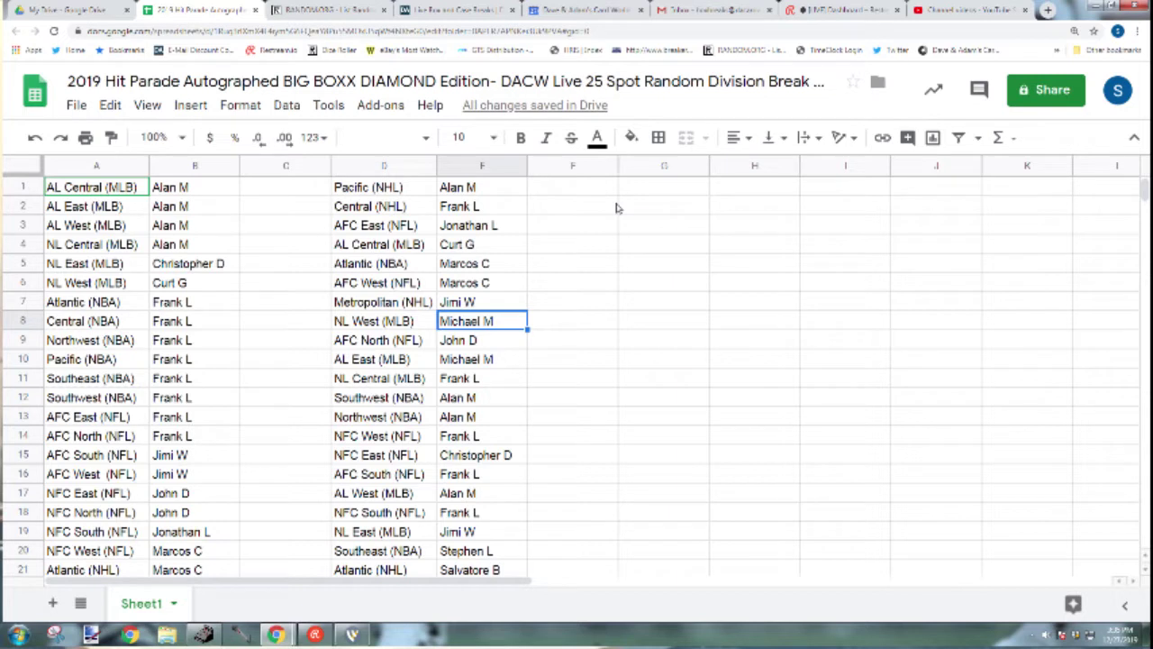
key(Down)
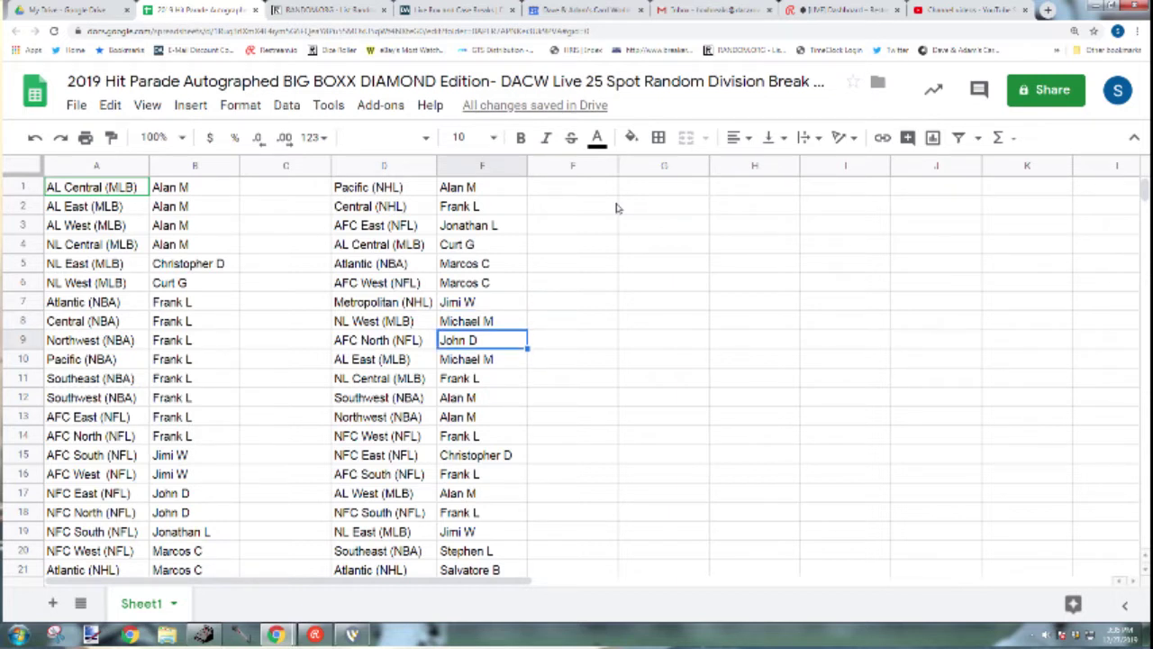
key(Down)
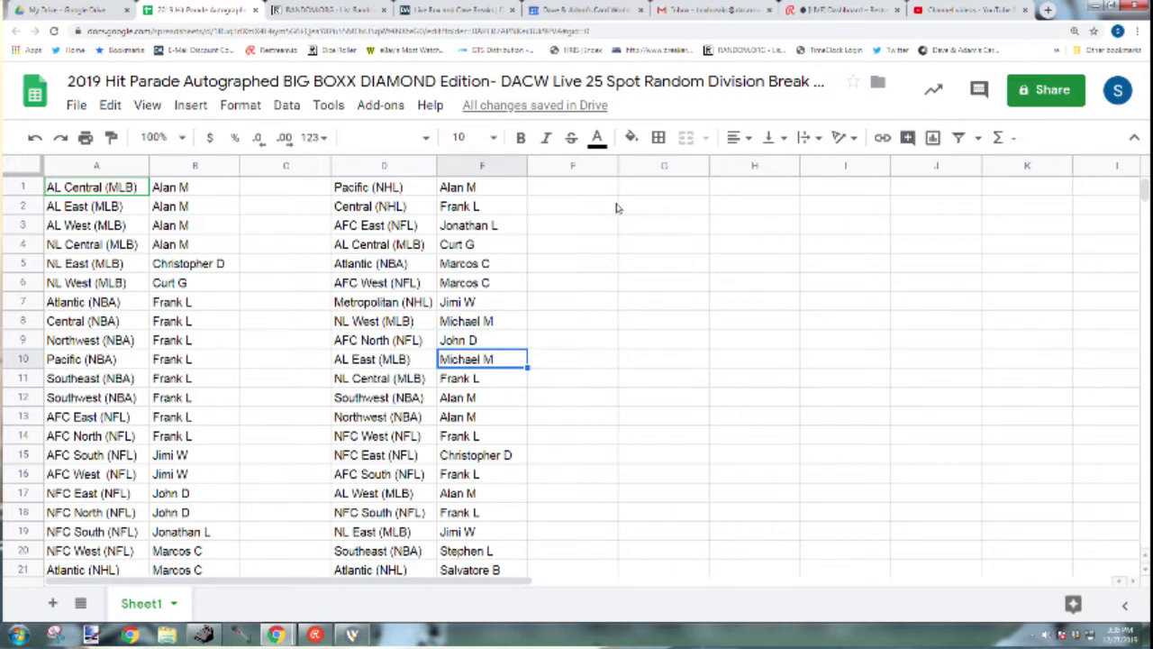
key(Down)
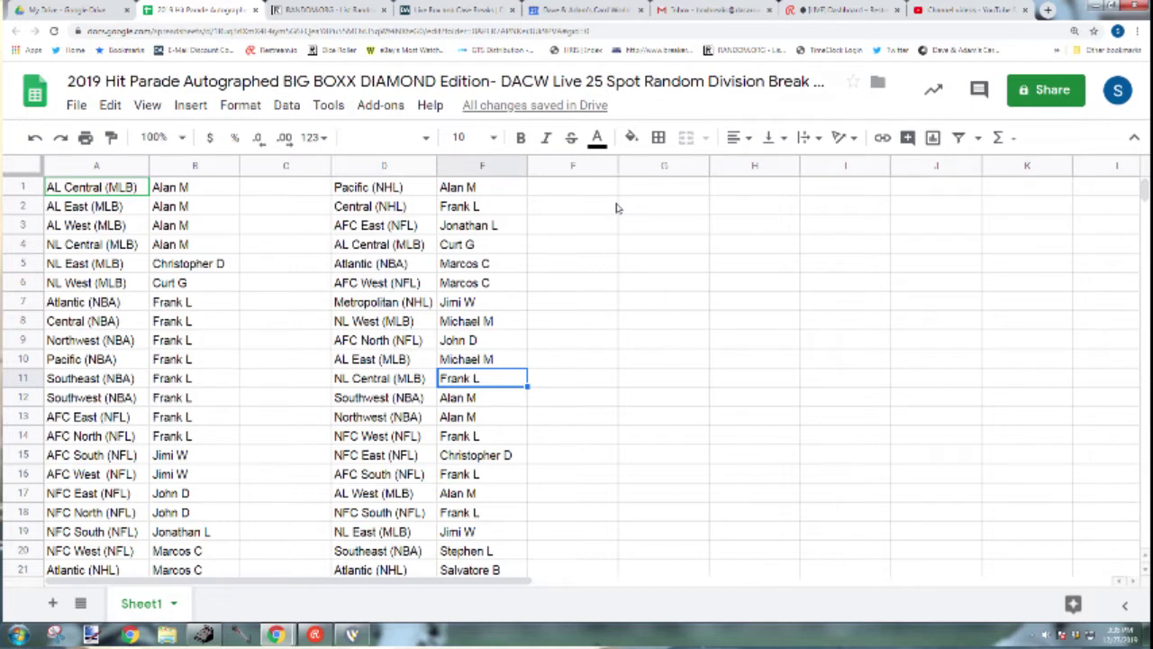
key(Down)
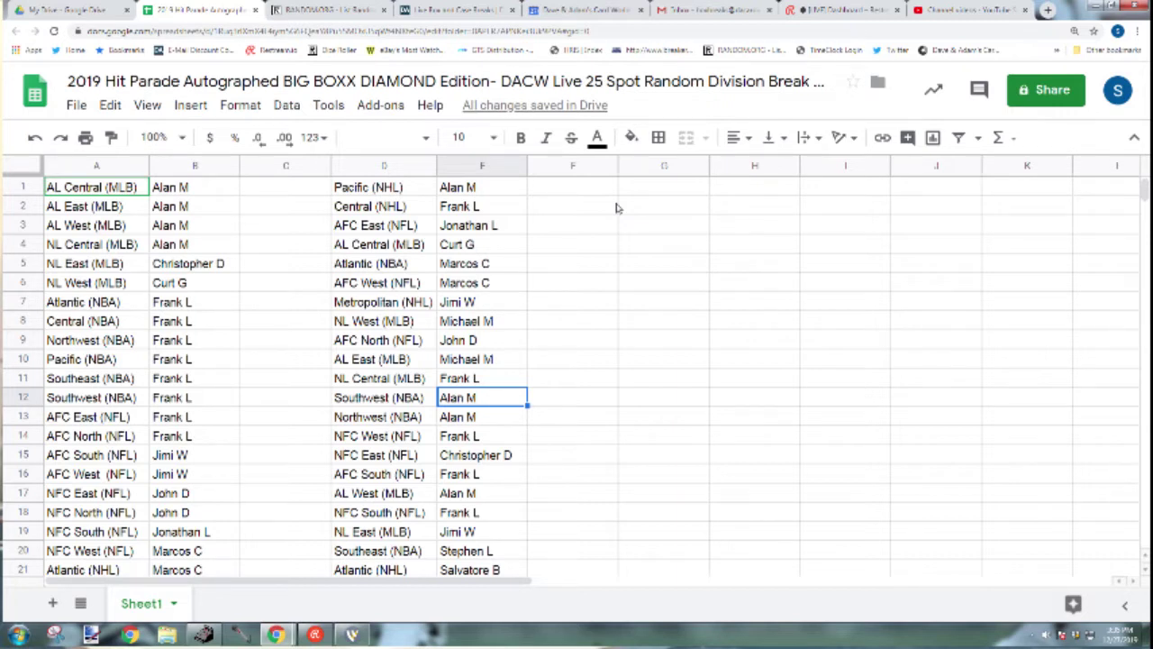
key(Down)
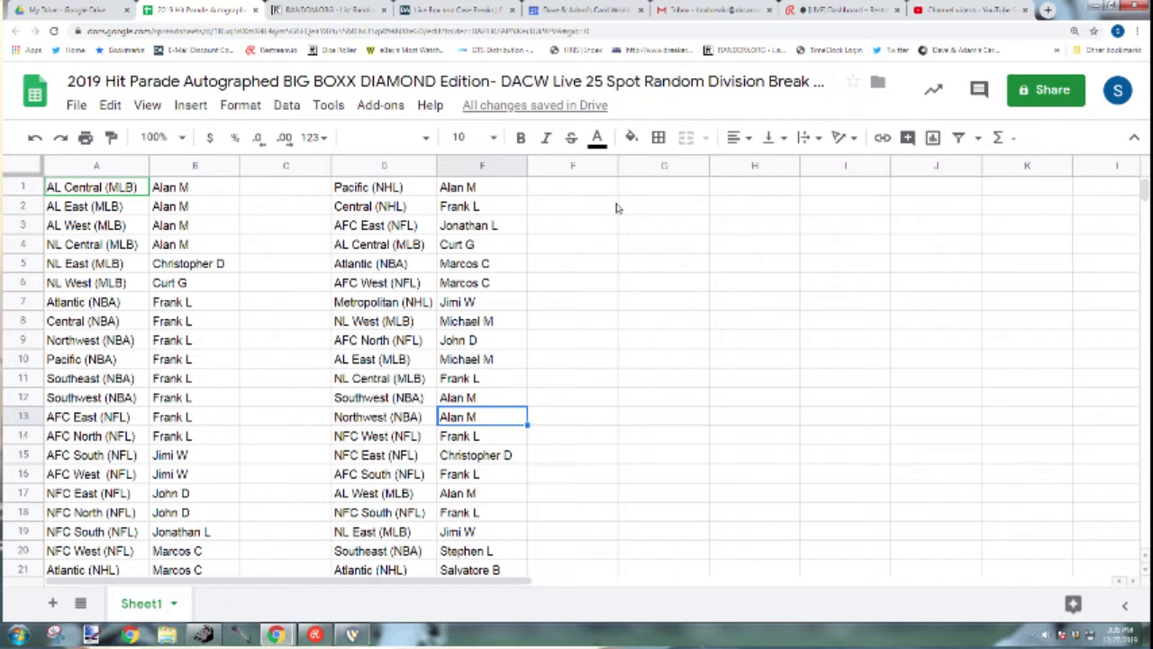
key(Down)
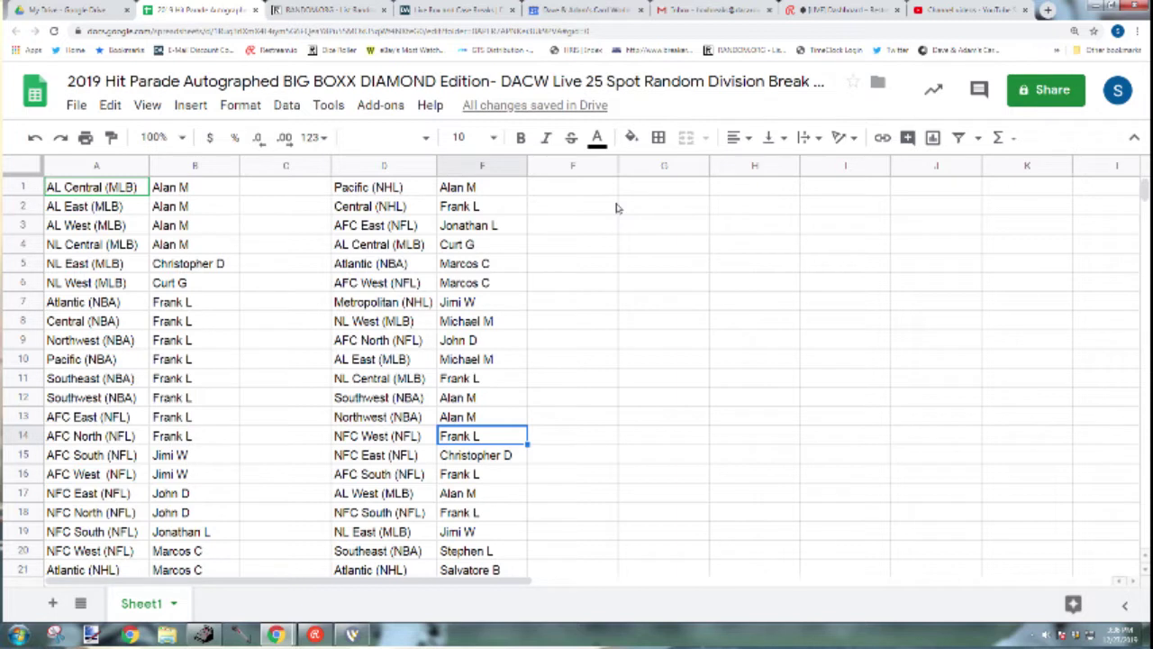
key(Down)
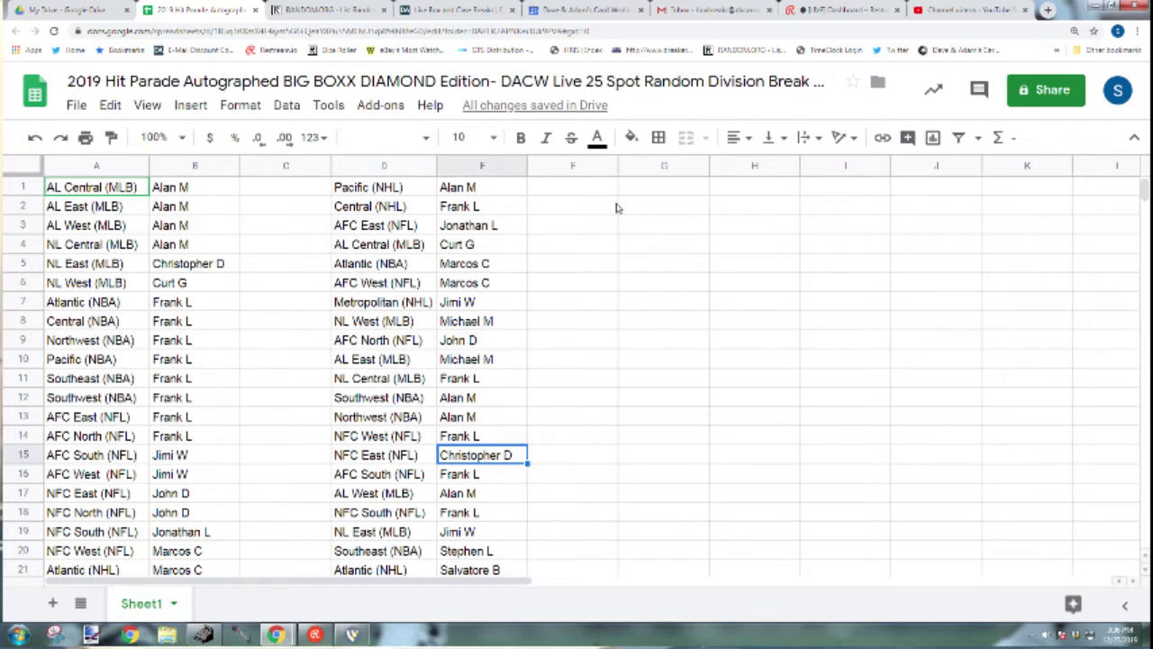
key(Down)
scroll(722, 345, down, 3)
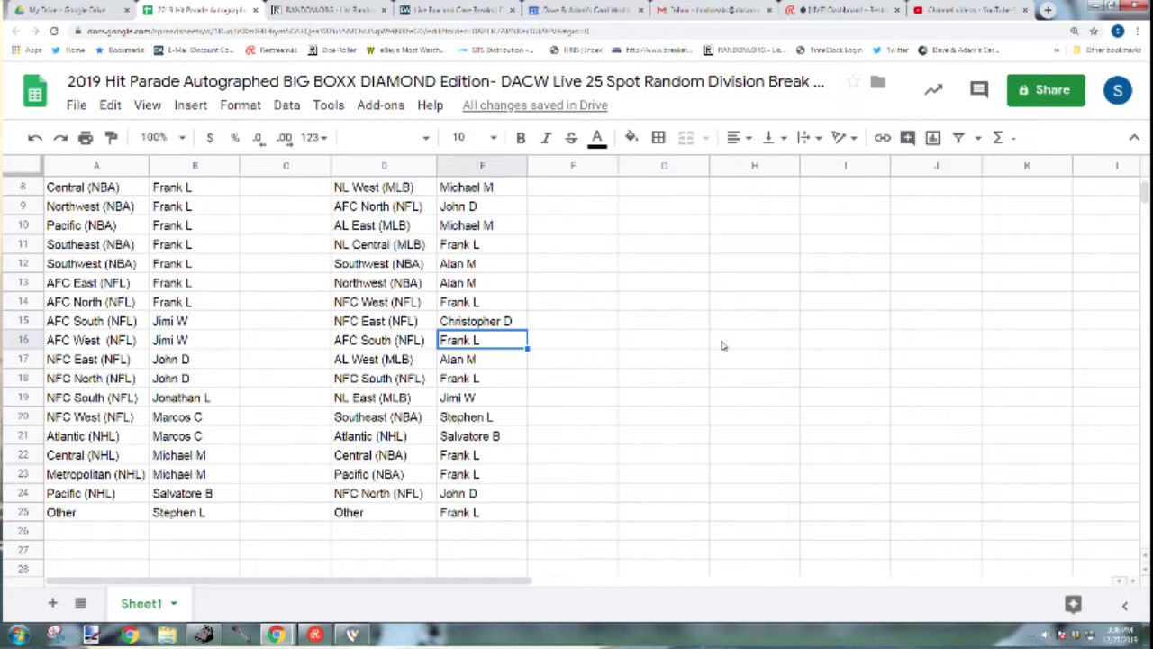
key(Down)
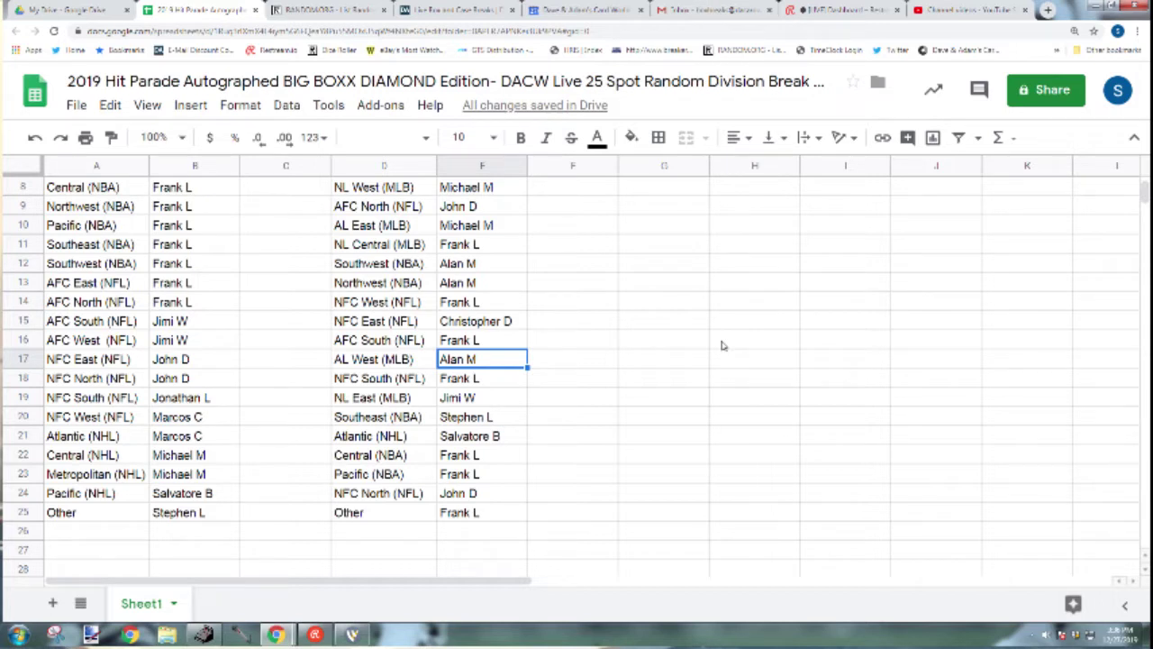
key(Down)
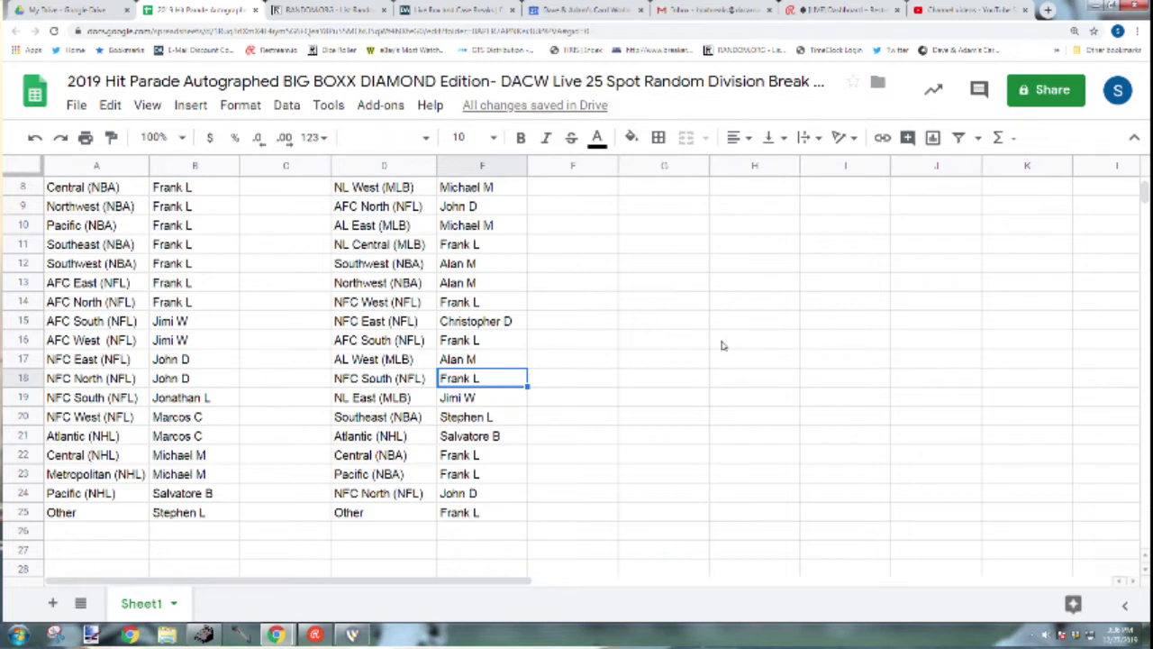
key(Down)
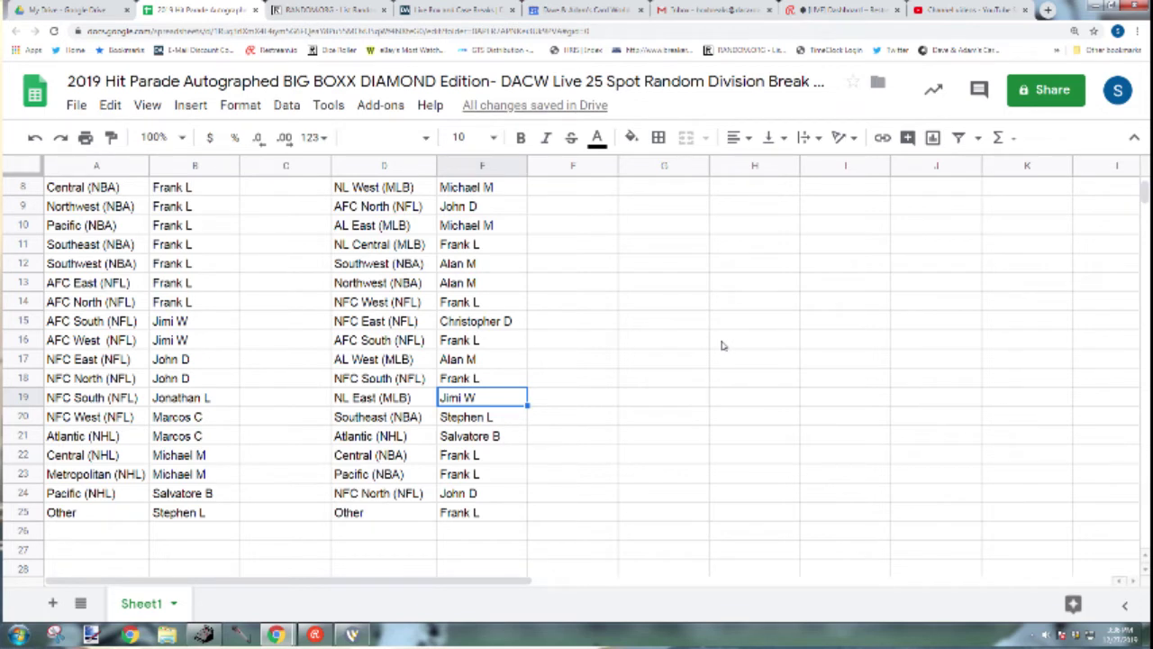
key(Down)
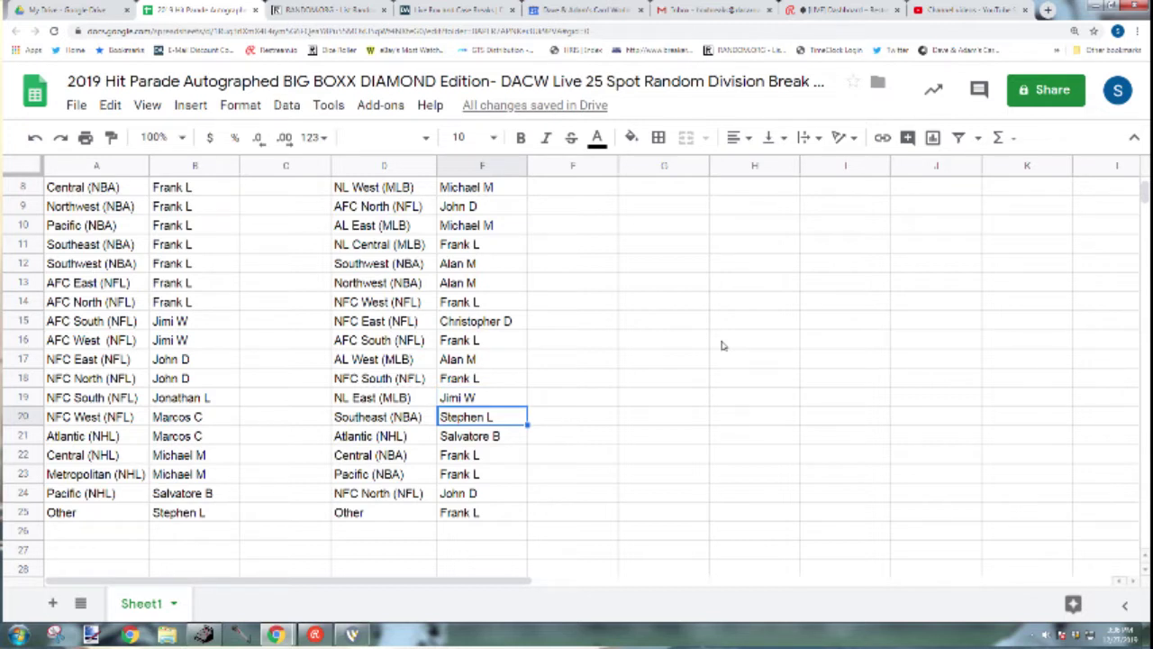
key(Down)
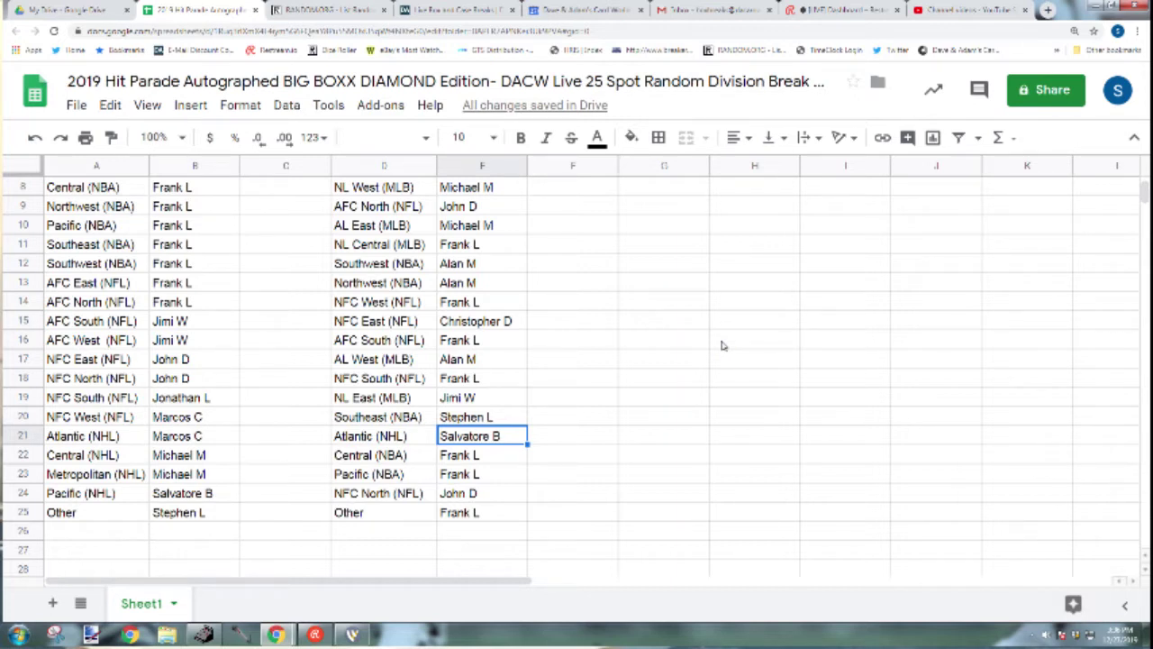
key(Down)
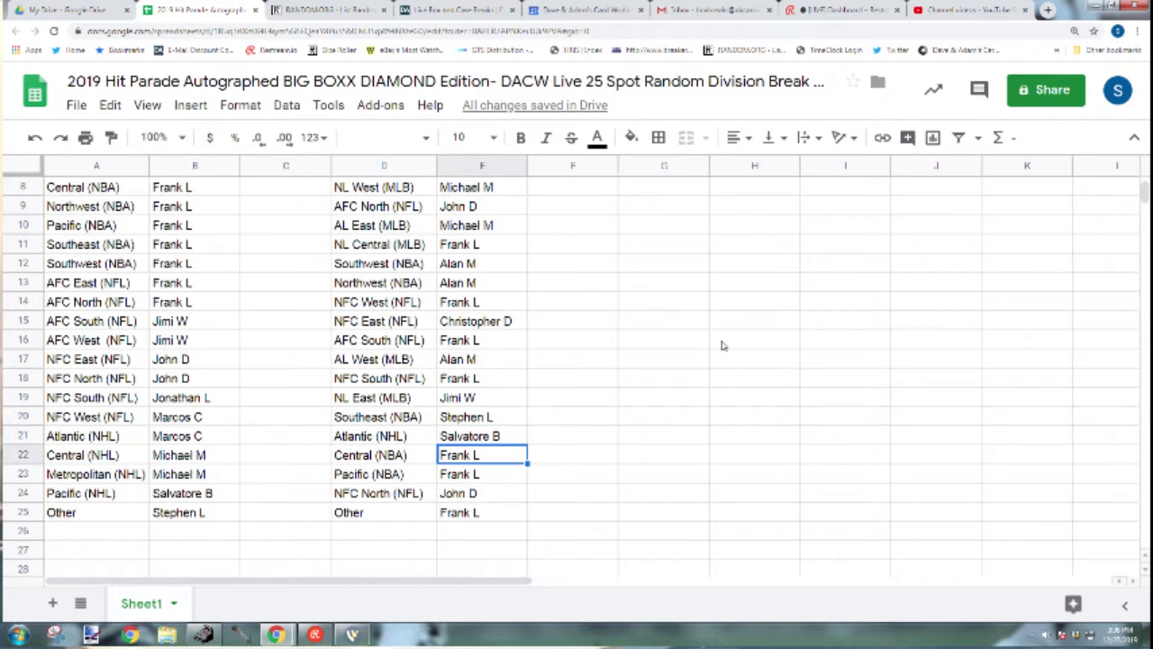
key(Down)
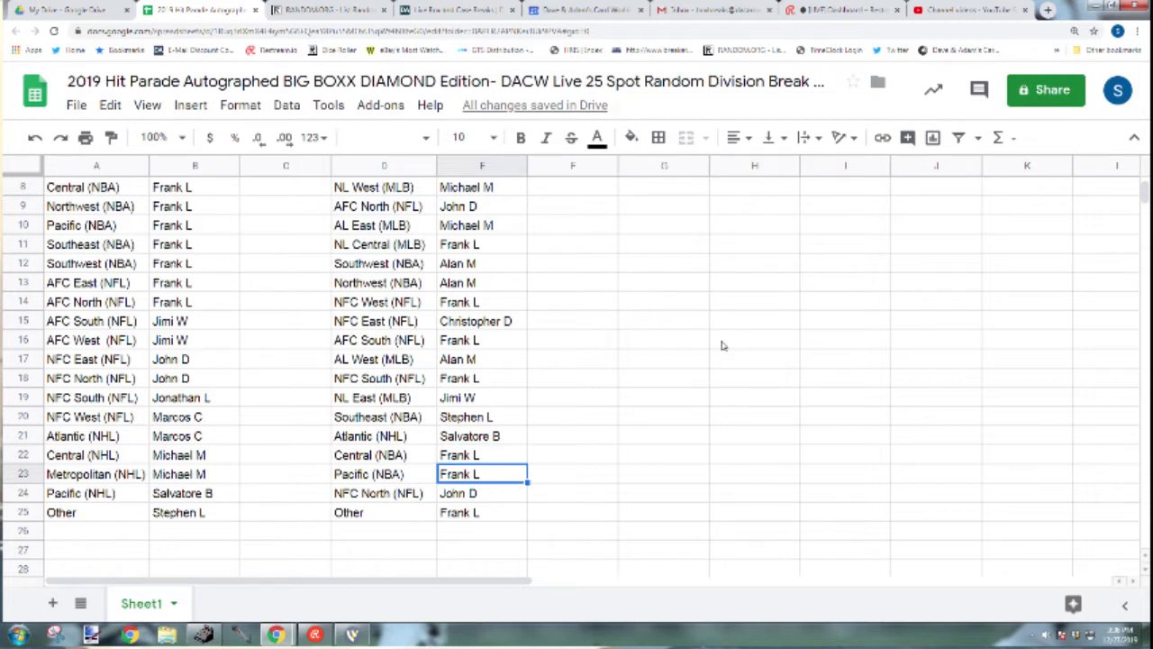
key(Down)
key(Up)
key(Down)
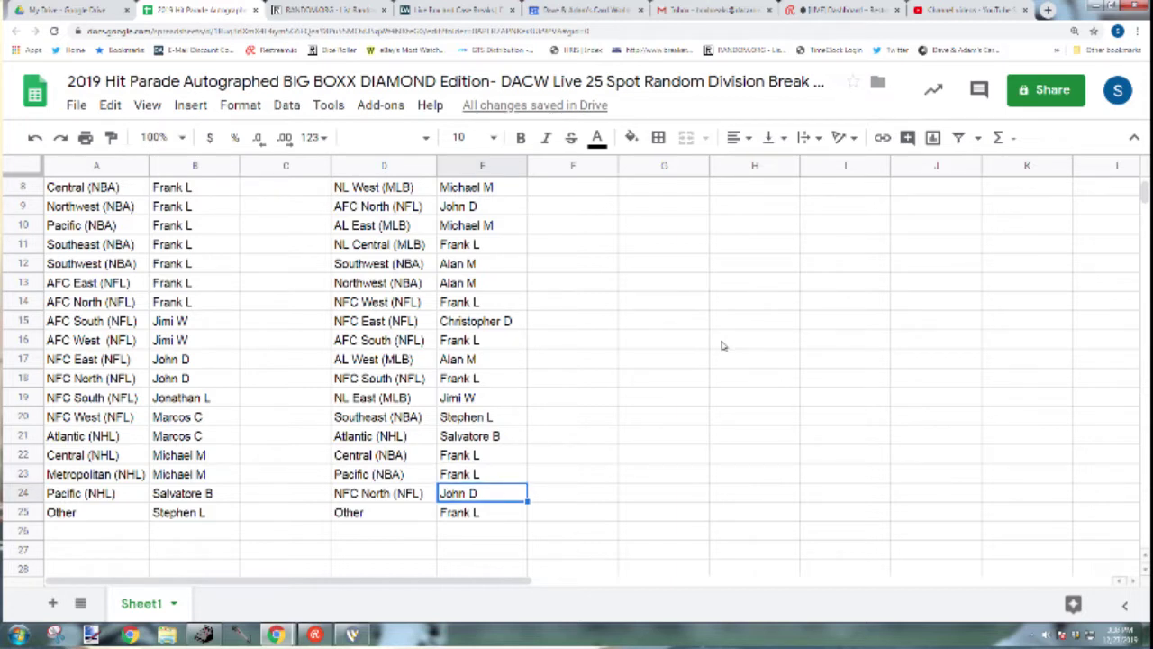
key(Down)
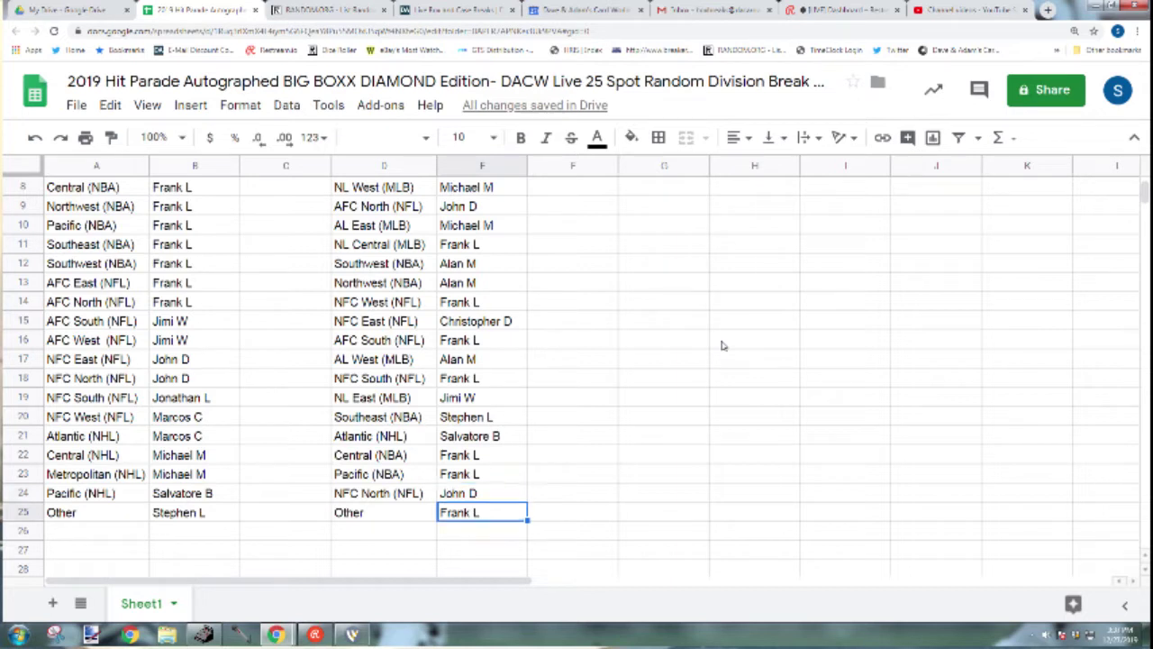